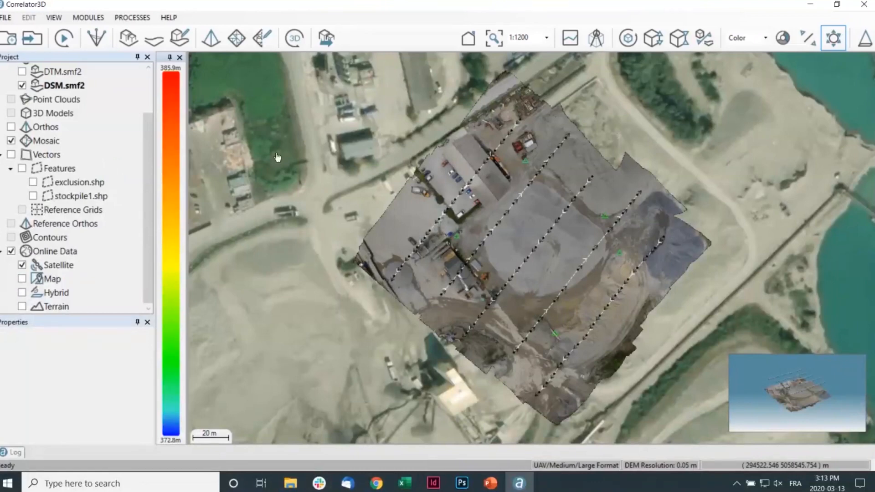
Display the stockpile1.shp feature layer over the mosaic
scroll(134, 100, "up", 2)
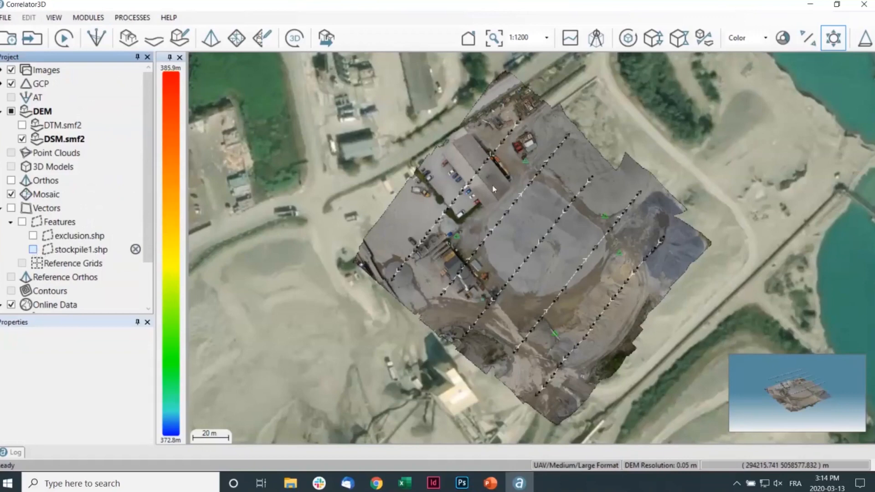
left_click(33, 249)
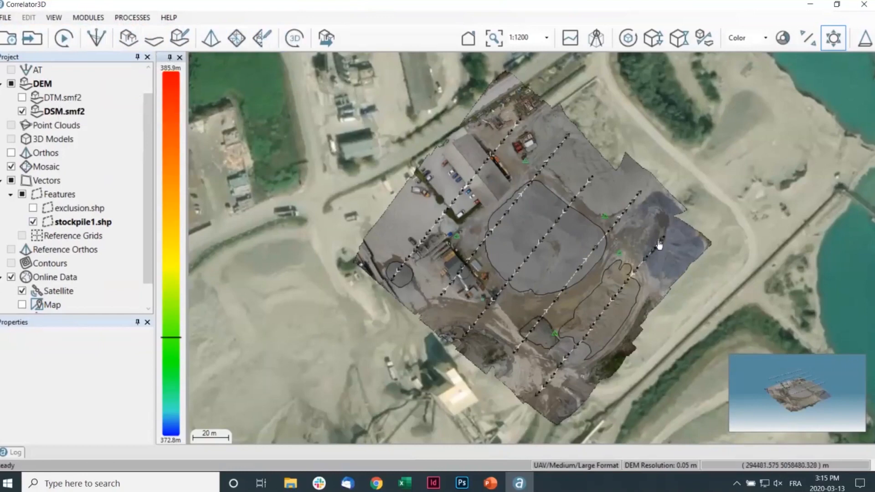
left_click_drag(652, 230, 615, 223)
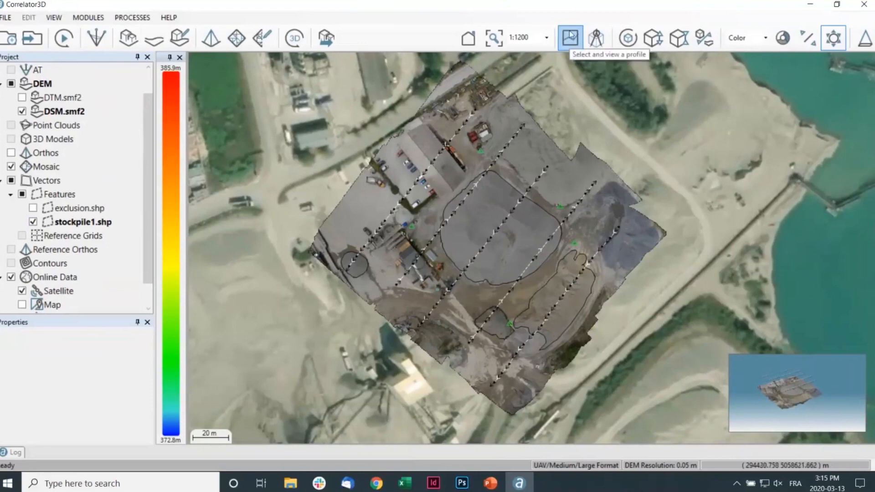
In measurement mode, outline the large grey stockpile at the centre of the site with a closed polygonal region following its base
left_click(592, 36)
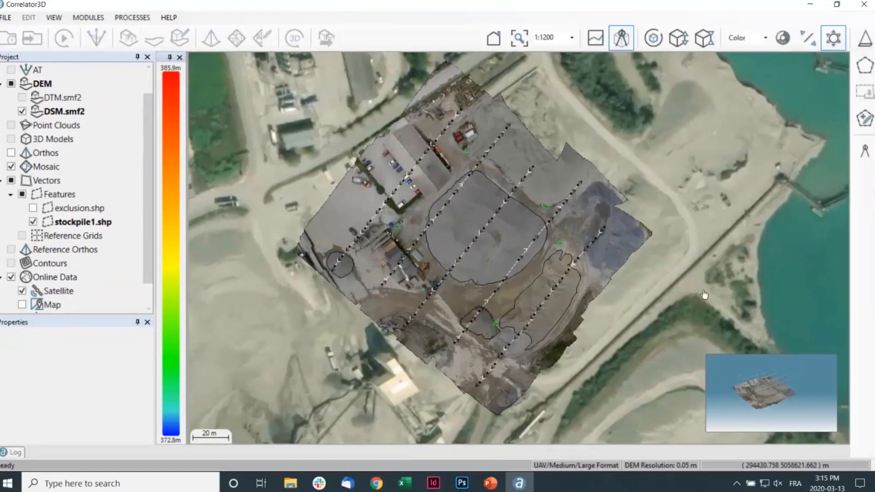
left_click(865, 66)
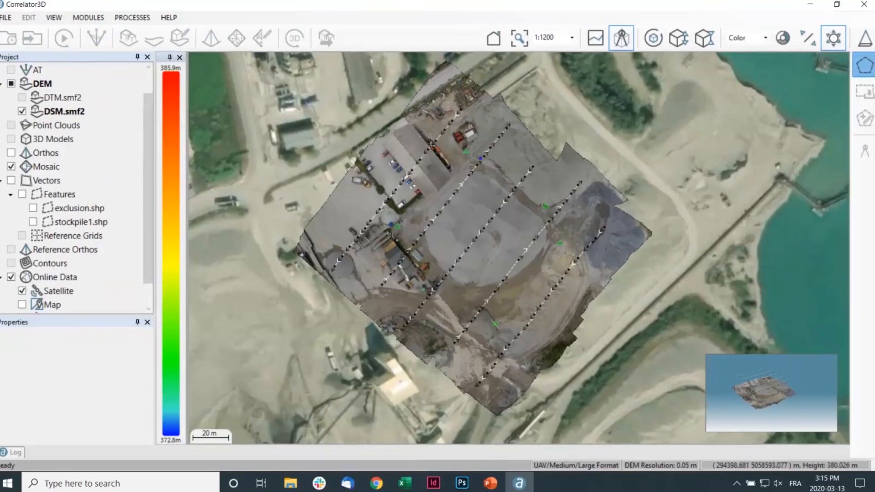
scroll(471, 243, "up", 2)
left_click(468, 98)
left_click(505, 107)
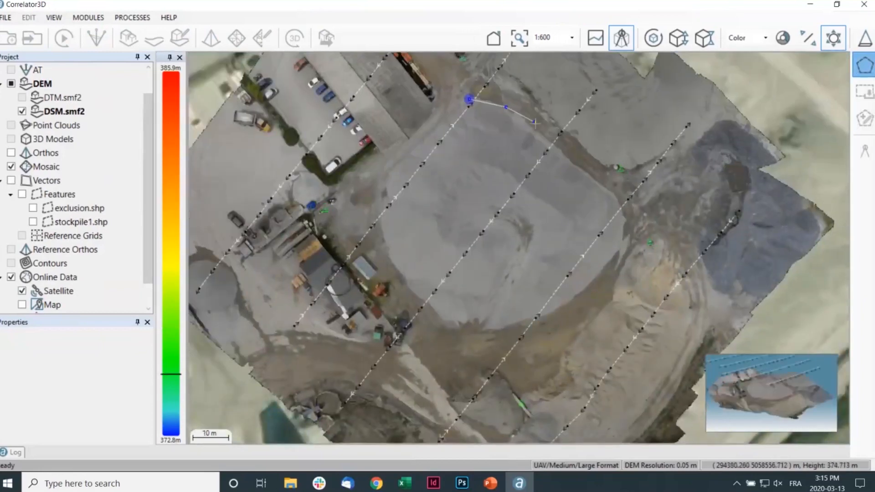
left_click(543, 132)
left_click(557, 139)
left_click(576, 165)
left_click(614, 195)
left_click(624, 218)
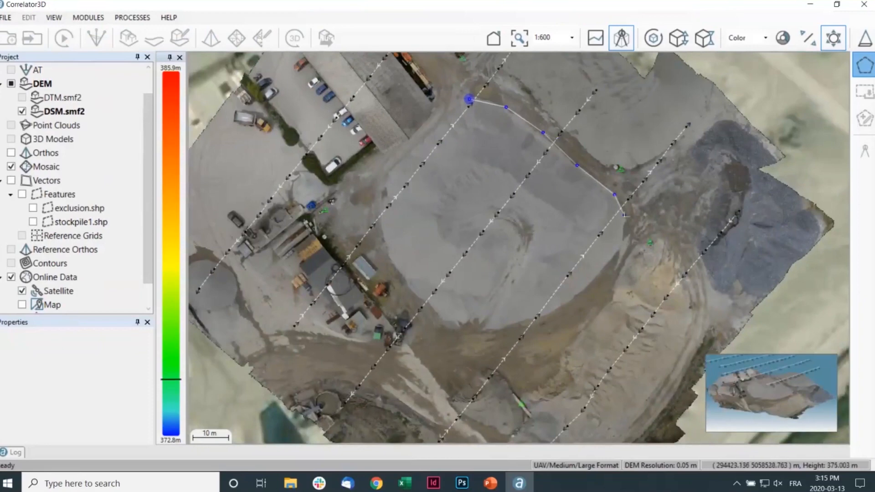
left_click(619, 246)
left_click(608, 269)
left_click(568, 302)
left_click(543, 316)
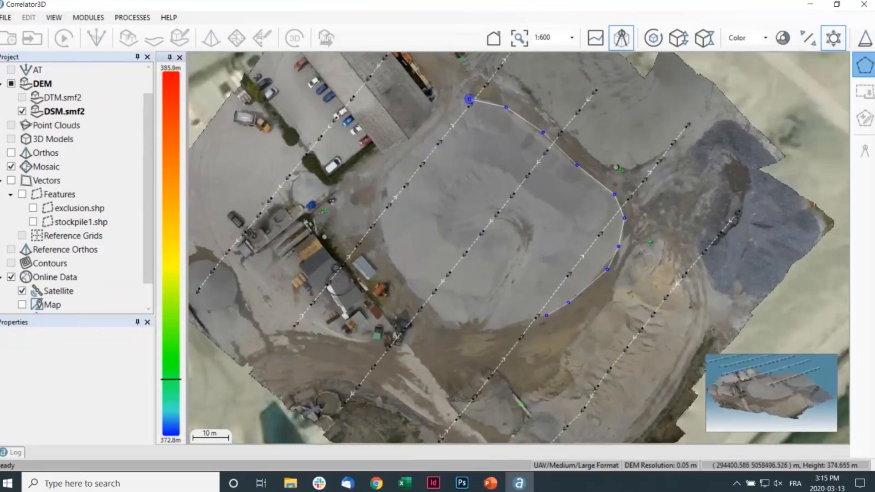
left_click(479, 334)
left_click(441, 317)
left_click(415, 301)
left_click(390, 267)
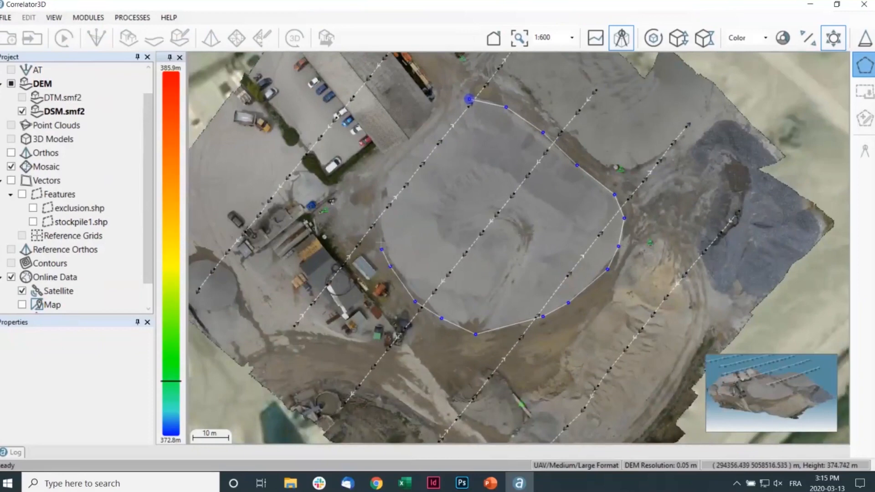
left_click(378, 234)
left_click(374, 218)
left_click(381, 188)
left_click(401, 159)
left_click(415, 145)
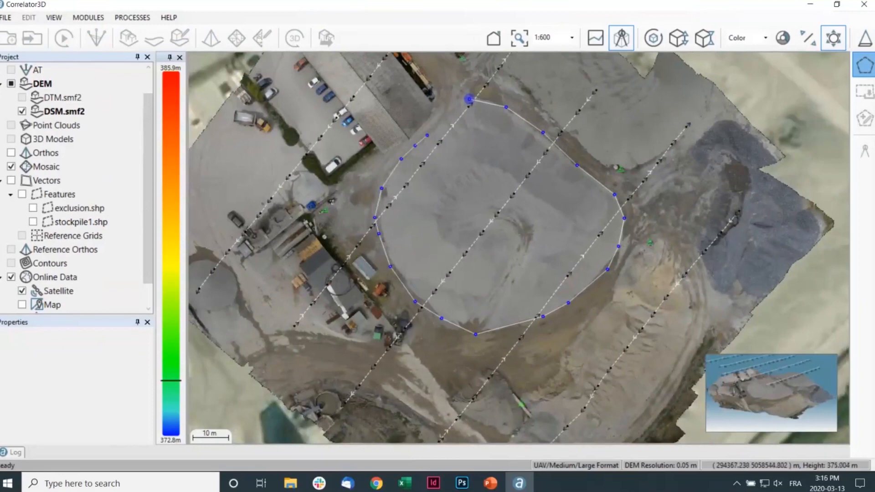
left_click(431, 132)
left_click(440, 117)
left_click(469, 99)
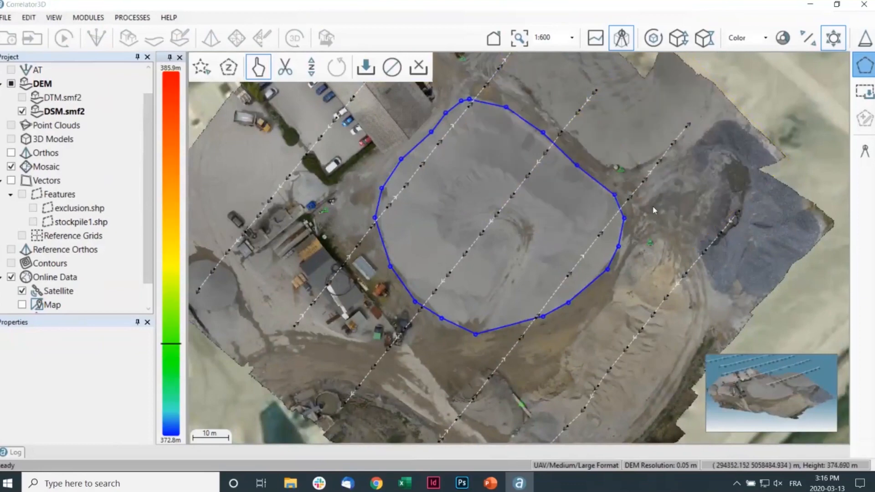
Measure the outlined stockpile's volume using Interpolate DEM at Polygon Boundary as the reference elevation, and dismiss the statistics without saving
left_click(865, 154)
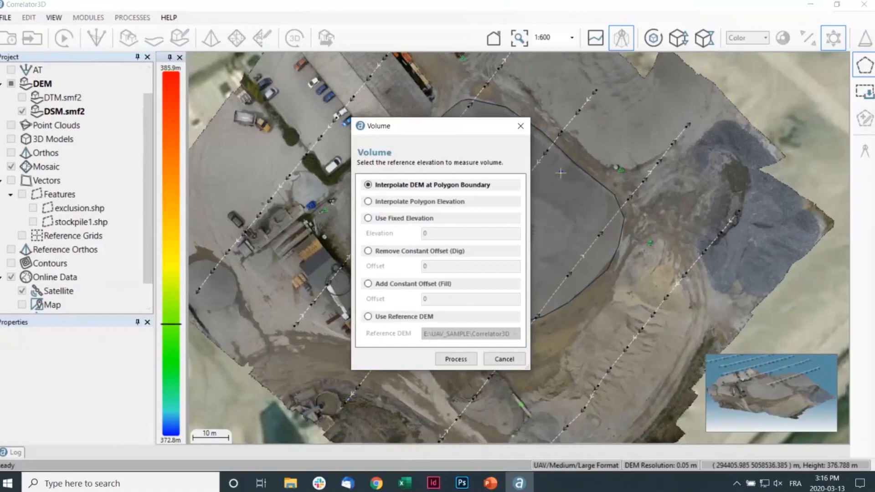
left_click(455, 360)
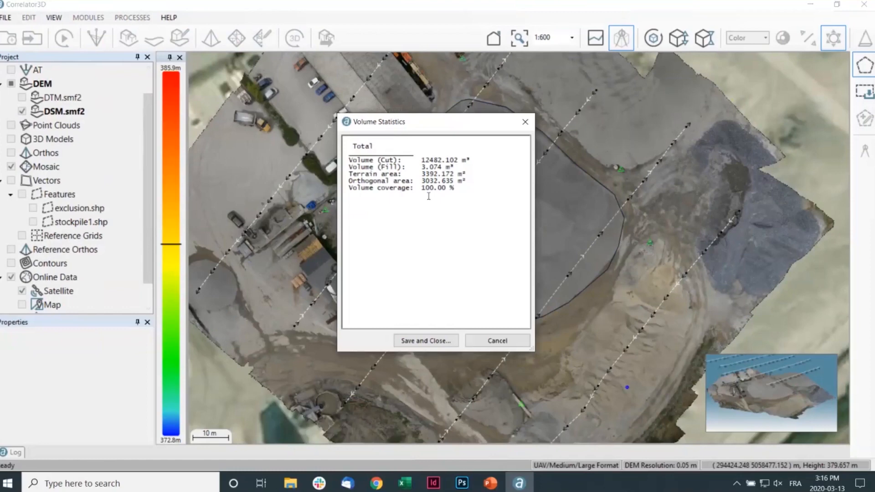
left_click(524, 122)
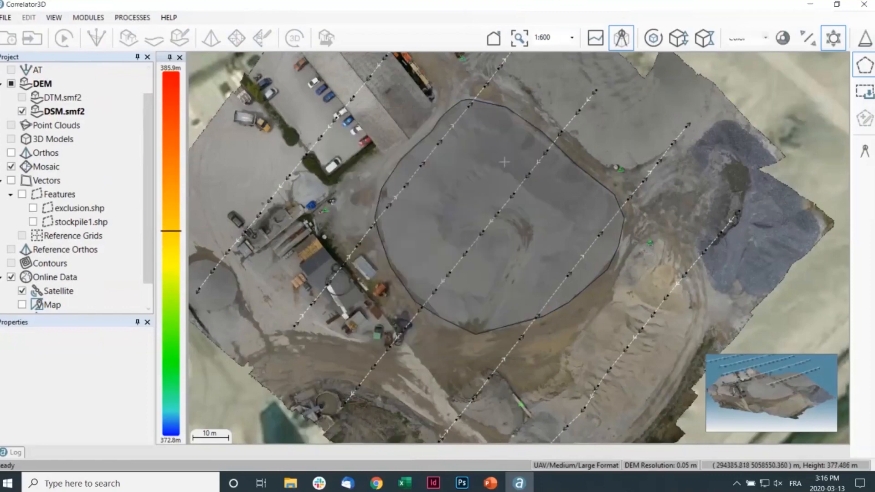
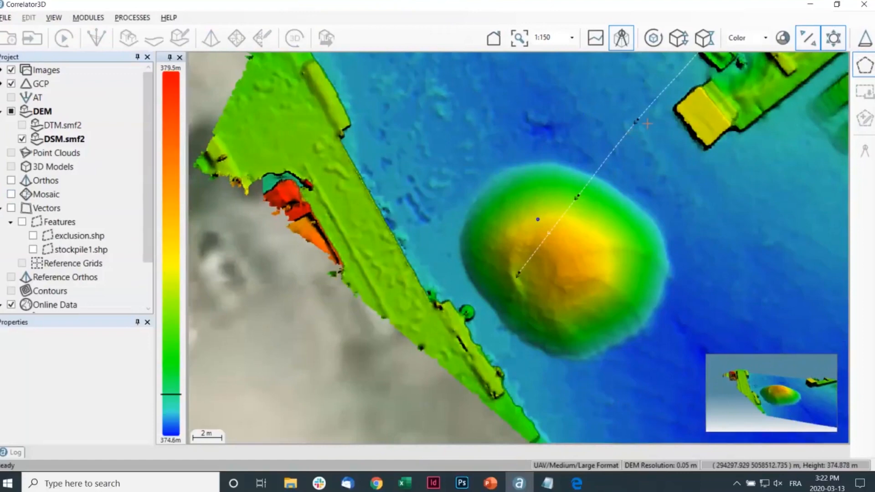
Outline the small isolated round pile near the site's edge with a closed polygon following its base, pulling the stray lower vertex in to the edge
left_click(551, 161)
left_click(573, 168)
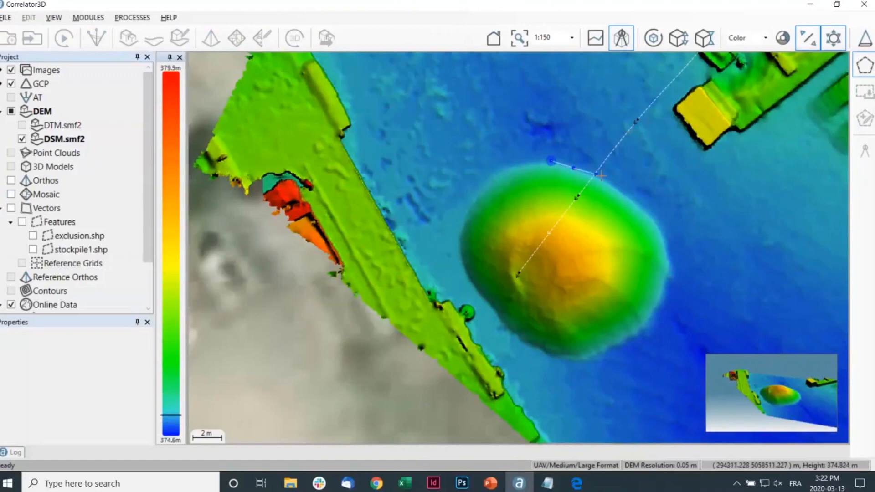
left_click(600, 175)
left_click(630, 195)
left_click(649, 210)
left_click(658, 224)
left_click(660, 235)
left_click(665, 249)
left_click(665, 264)
left_click(663, 278)
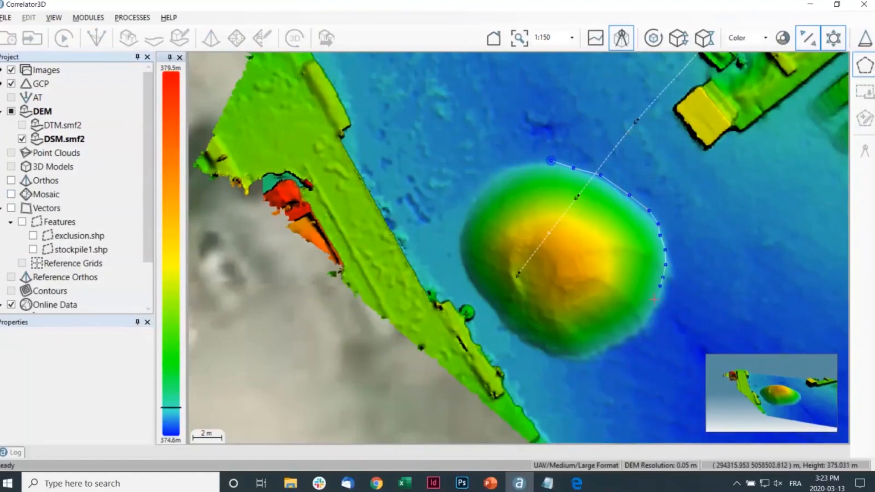
left_click(653, 300)
left_click(648, 317)
left_click(630, 340)
left_click(608, 350)
left_click(581, 360)
left_click(570, 364)
left_click(553, 365)
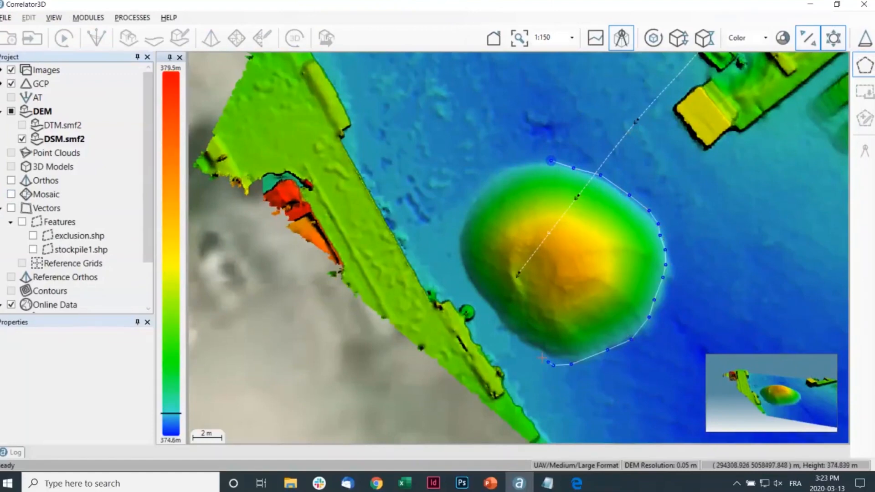
left_click(520, 341)
left_click(506, 332)
left_click(496, 314)
left_click(483, 300)
left_click(475, 291)
left_click(465, 278)
left_click(459, 263)
left_click(456, 248)
left_click(456, 232)
left_click(465, 212)
left_click(473, 199)
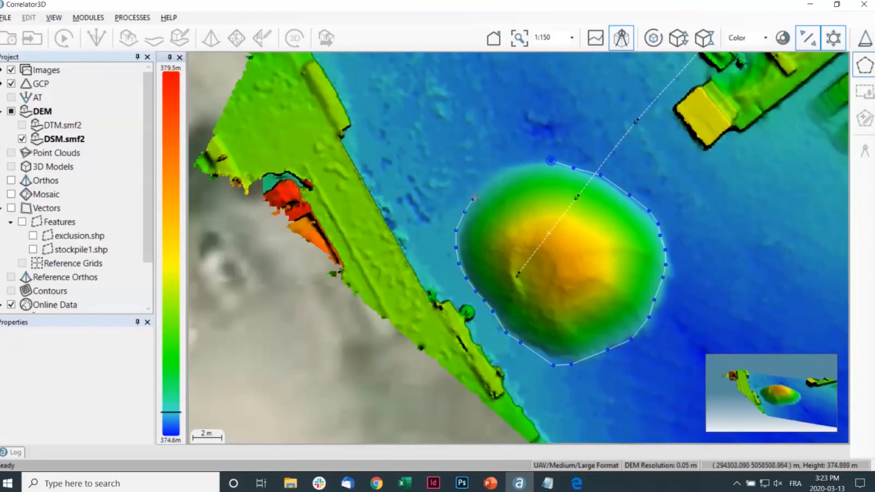
left_click(478, 191)
left_click(489, 180)
left_click(501, 172)
left_click(505, 171)
left_click(544, 163)
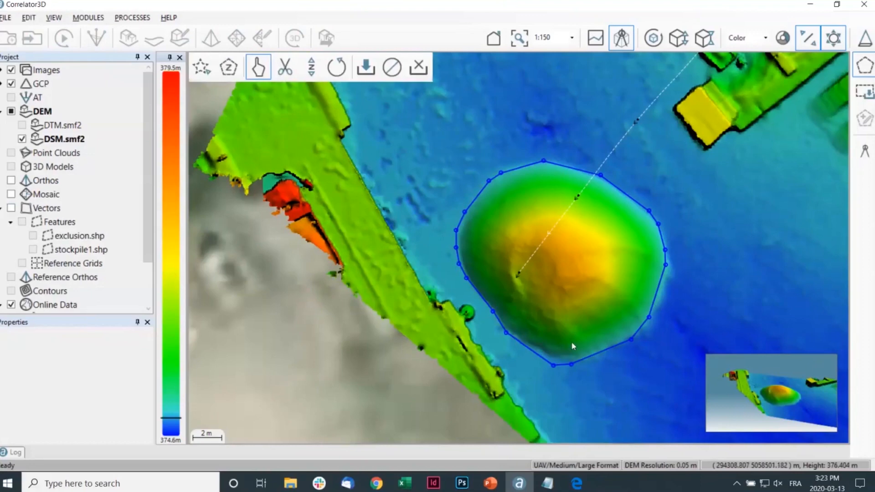
left_click_drag(554, 365, 546, 357)
Measure the outlined small pile's volume using Interpolate DEM at Polygon Boundary, then open the statistics save dialog and cancel it
left_click(866, 154)
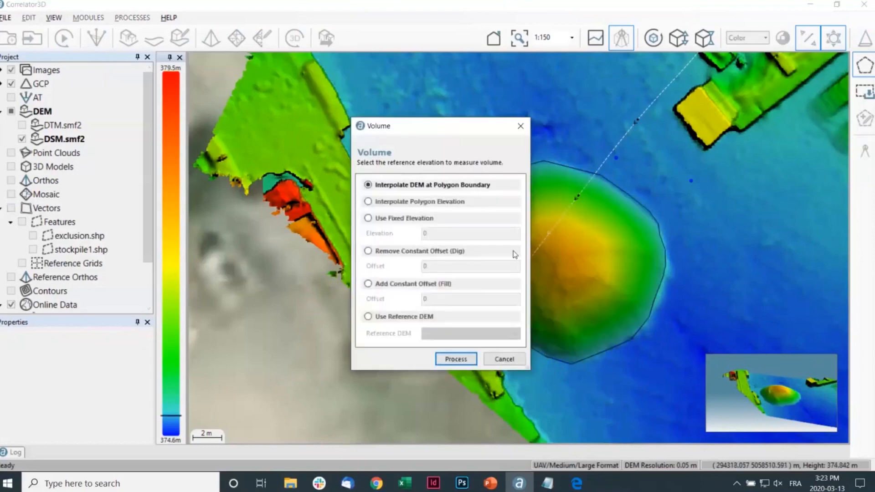
left_click(461, 358)
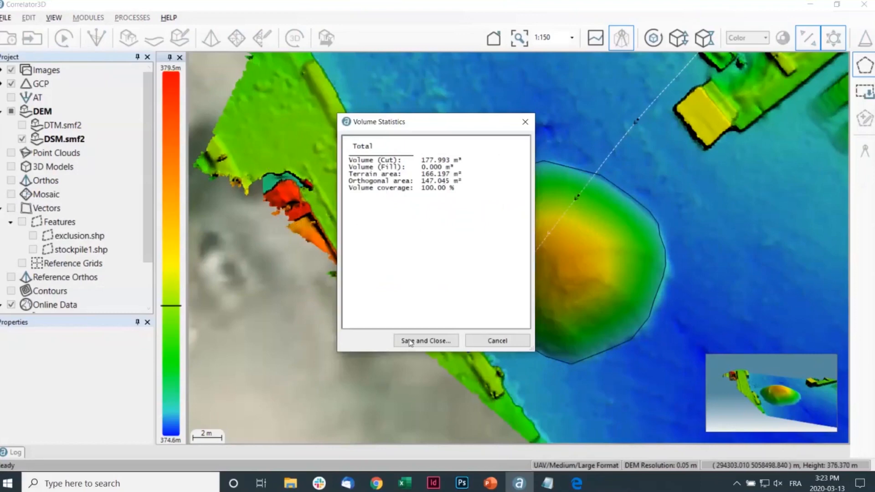
left_click(425, 342)
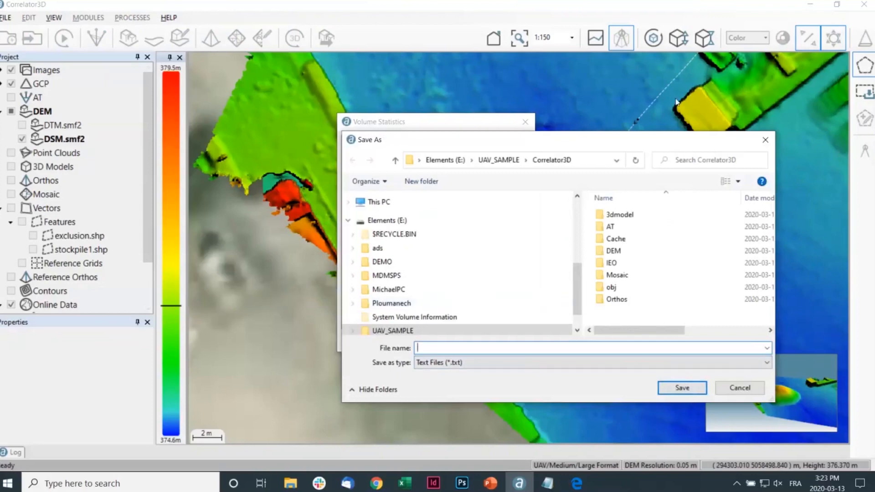
left_click(770, 138)
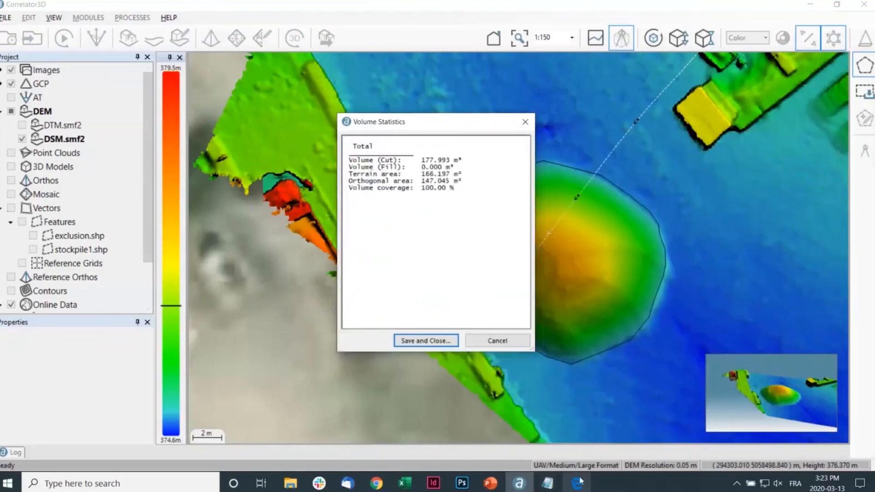
key("alt+Tab")
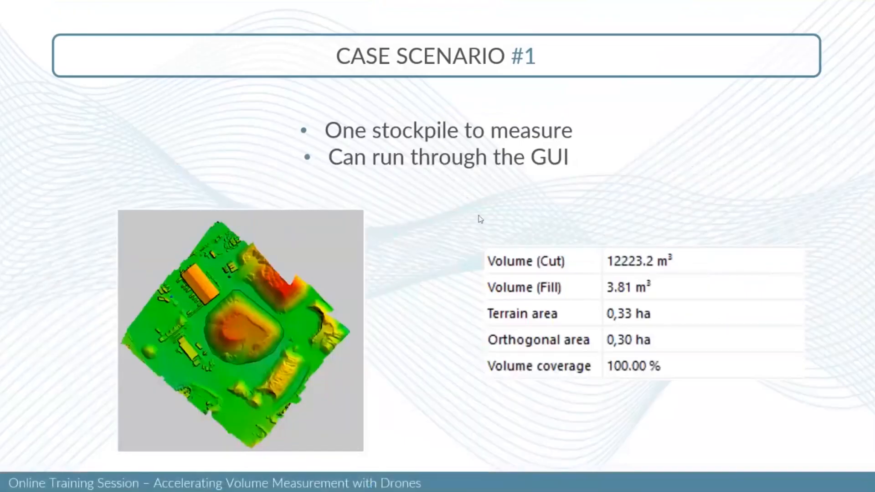
left_click(479, 216)
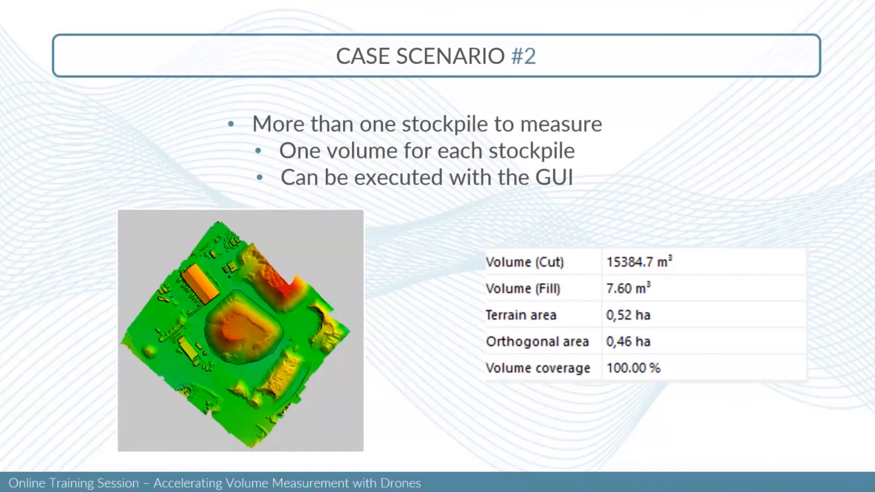
key("alt+Tab")
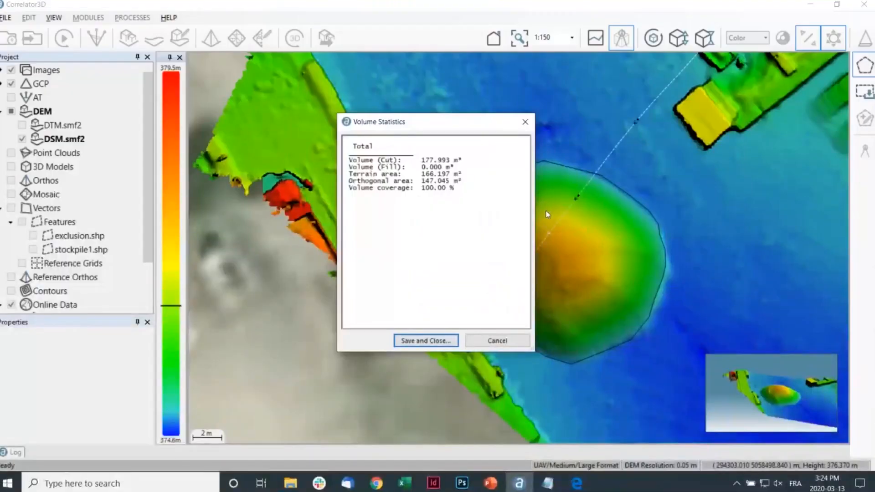
Dismiss the volume statistics without saving and store the small pile's outline in a temporary feature layer
left_click(524, 121)
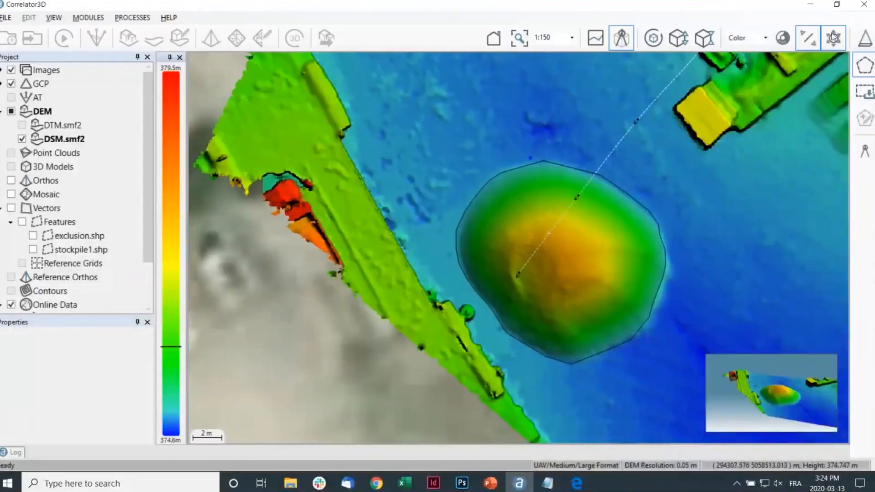
scroll(592, 172, "down", 5)
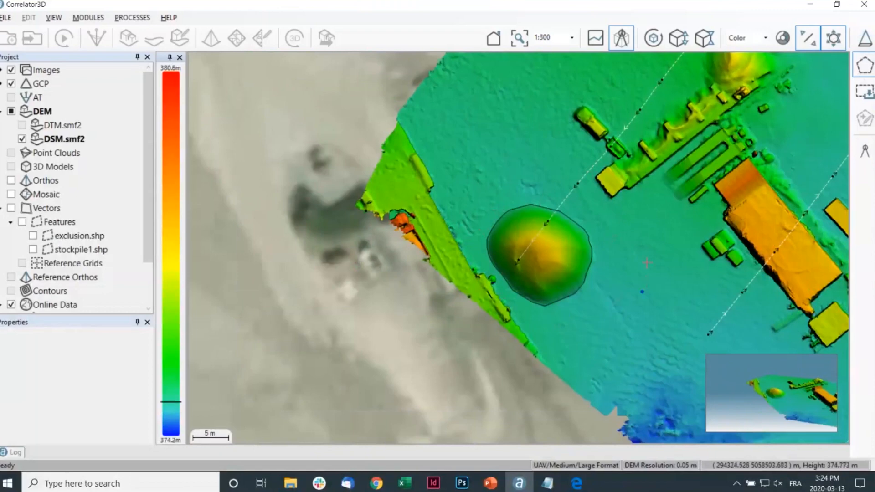
middle_click_drag(640, 260, 598, 256)
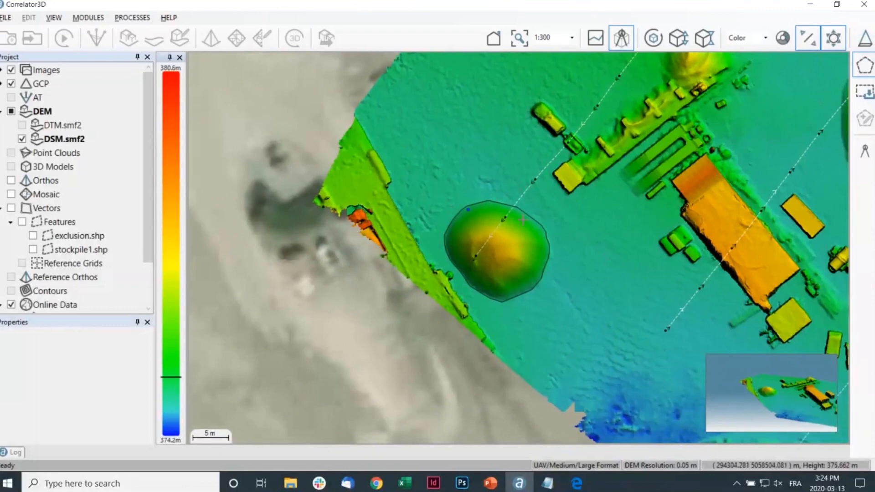
left_click(864, 104)
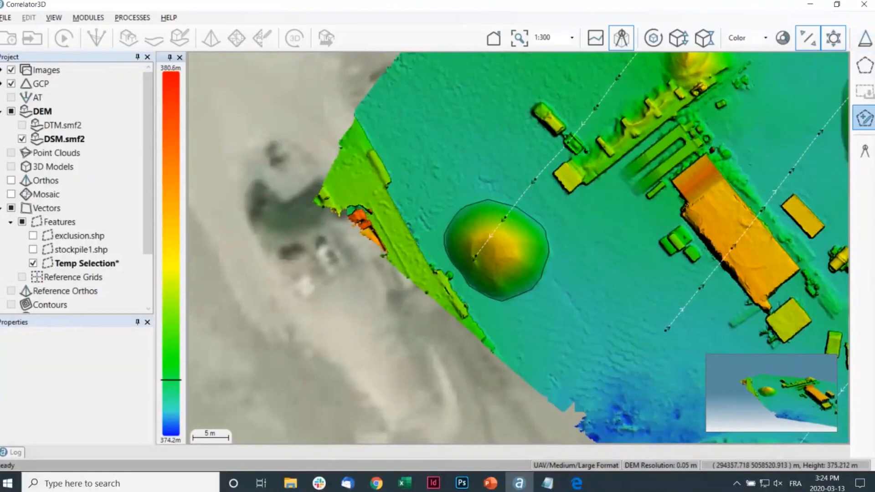
mouse_move(72, 261)
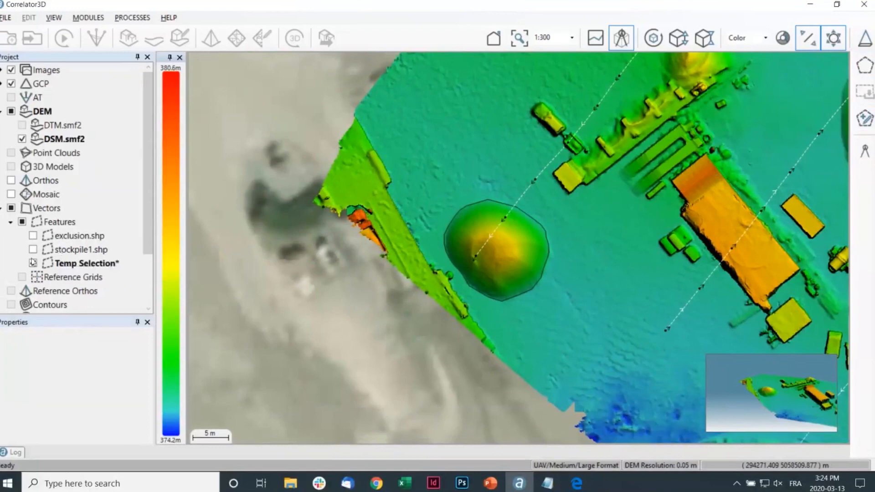
Add a second polygon to the temporary feature layer, following the base of the large central stockpile, and commit it
left_click(864, 118)
middle_click_drag(815, 189, 492, 200)
scroll(692, 190, "down", 2)
middle_click_drag(690, 184, 580, 280)
left_click(561, 97)
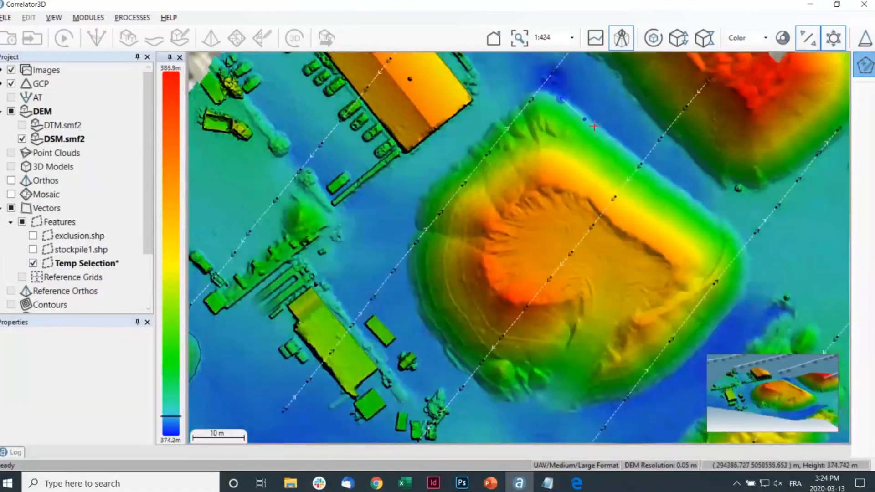
left_click(615, 138)
left_click(669, 182)
left_click(721, 213)
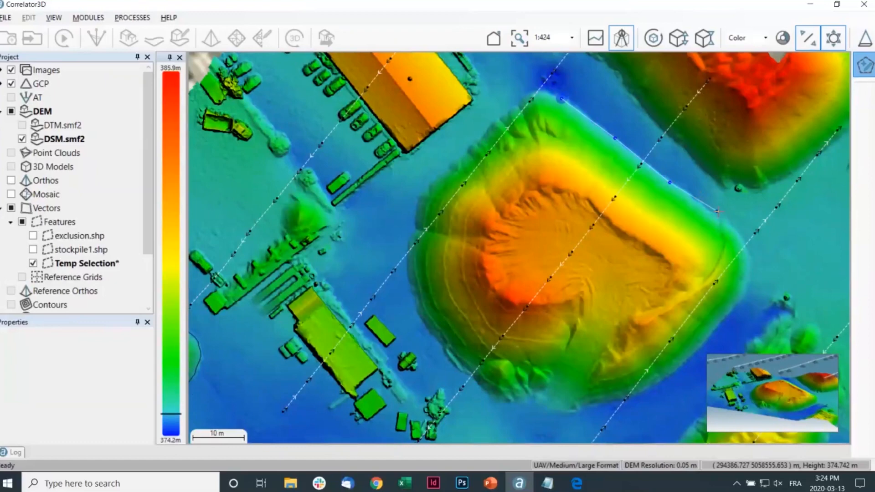
left_click(744, 237)
left_click(751, 271)
left_click(739, 306)
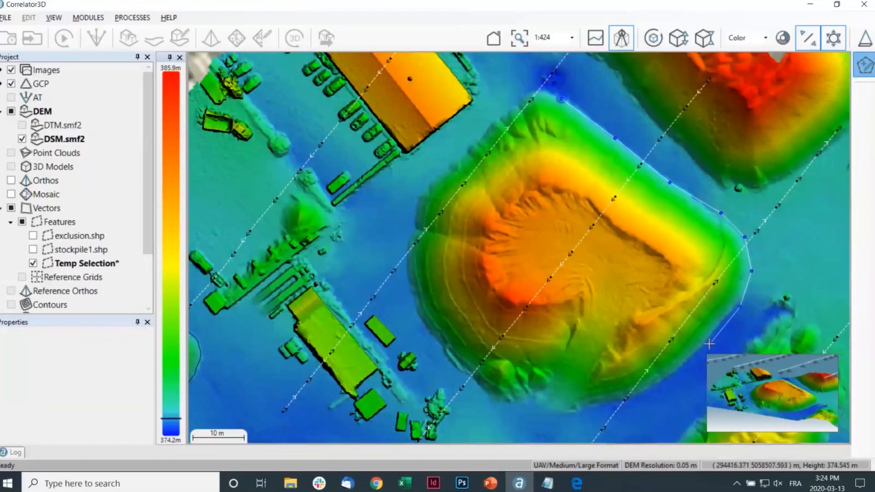
left_click(693, 353)
left_click(654, 390)
left_click(624, 399)
left_click(601, 407)
left_click(550, 416)
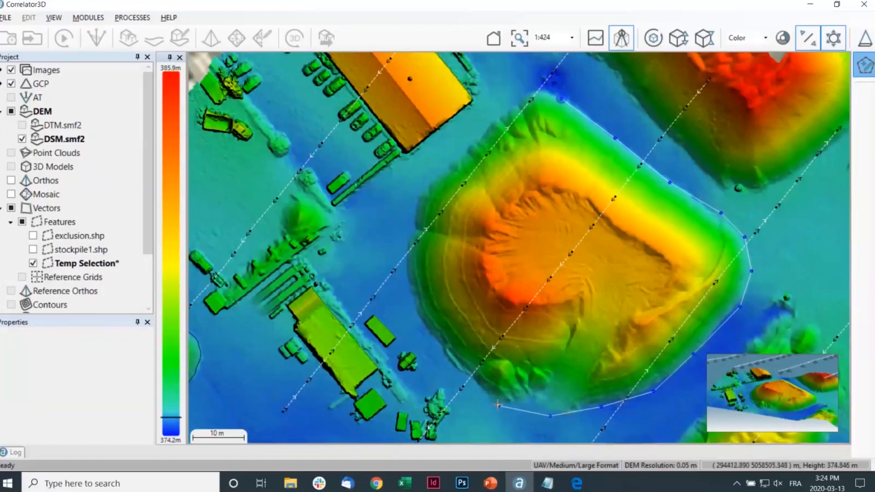
left_click(488, 401)
left_click(451, 357)
left_click(439, 343)
left_click(432, 332)
left_click(415, 307)
left_click(411, 290)
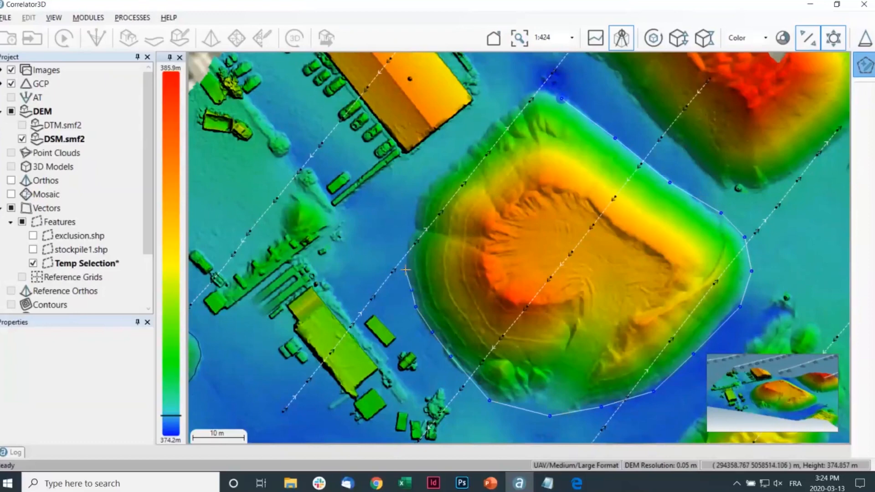
left_click(405, 258)
left_click(407, 232)
left_click(414, 204)
left_click(423, 186)
left_click(442, 158)
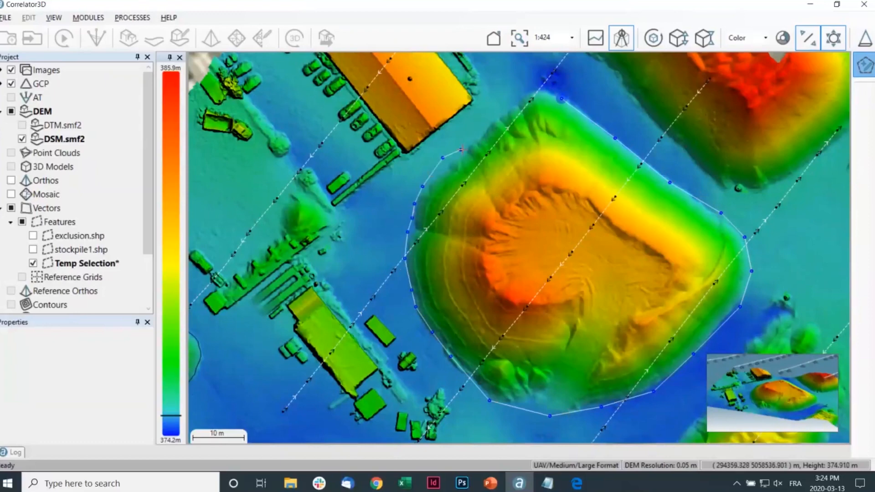
left_click(473, 143)
left_click(495, 117)
left_click(525, 91)
left_click(540, 91)
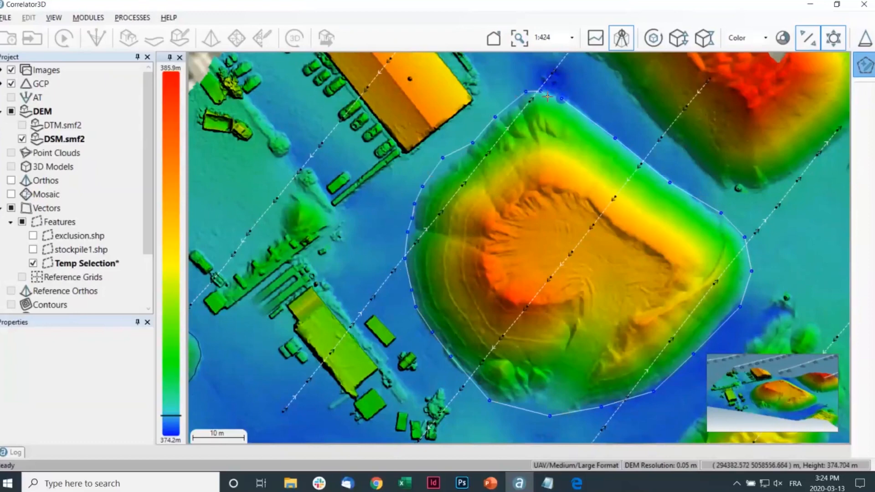
double_click(548, 96)
scroll(532, 133, "down", 1)
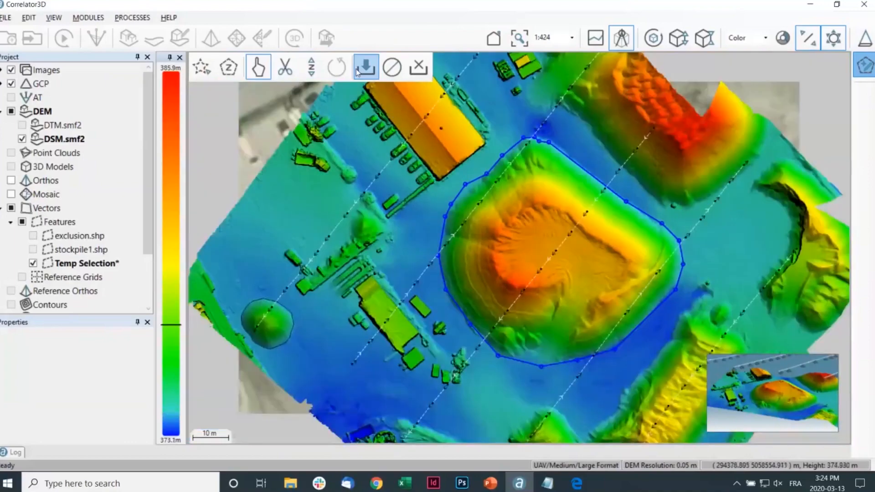
left_click(364, 68)
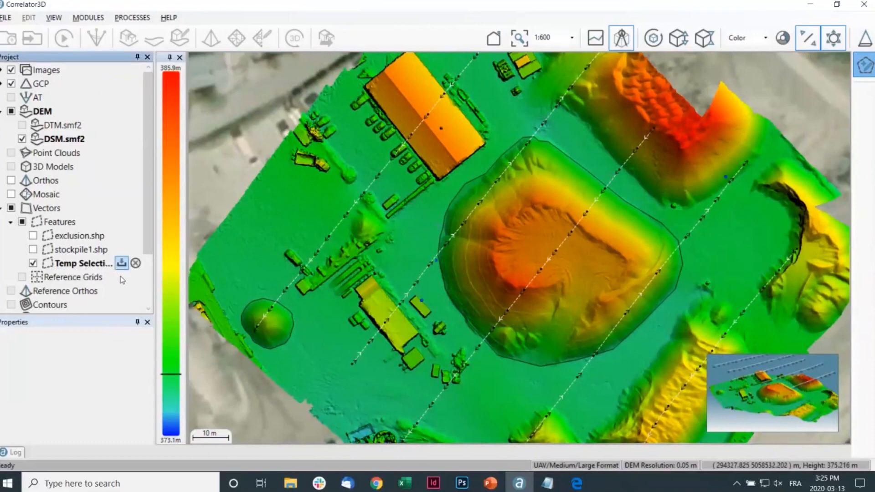
Save the temporary feature layer with both pile outlines to the Desktop under the file name stockpile
left_click(122, 263)
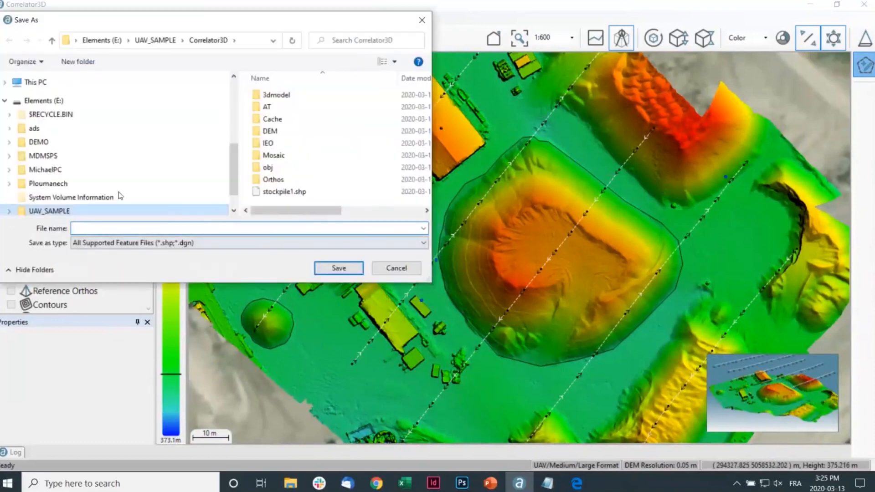
scroll(77, 136, "up", 1)
scroll(73, 132, "up", 3)
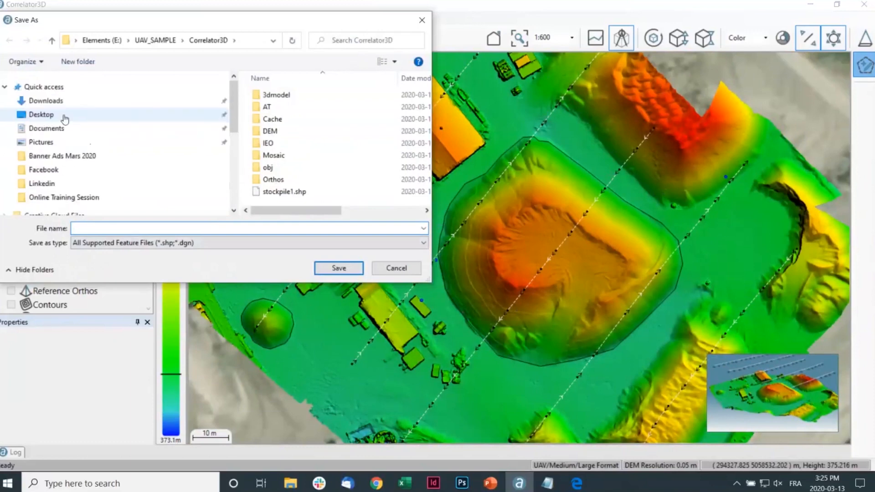
left_click(46, 114)
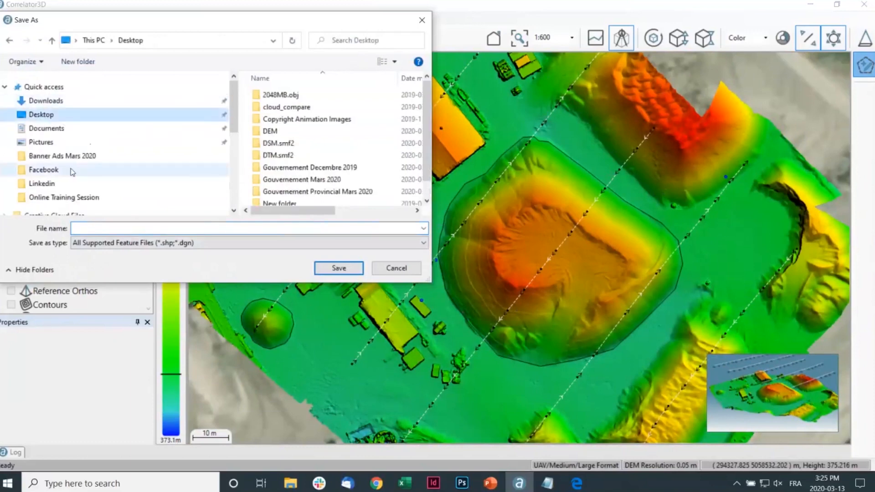
scroll(71, 169, "down", 4)
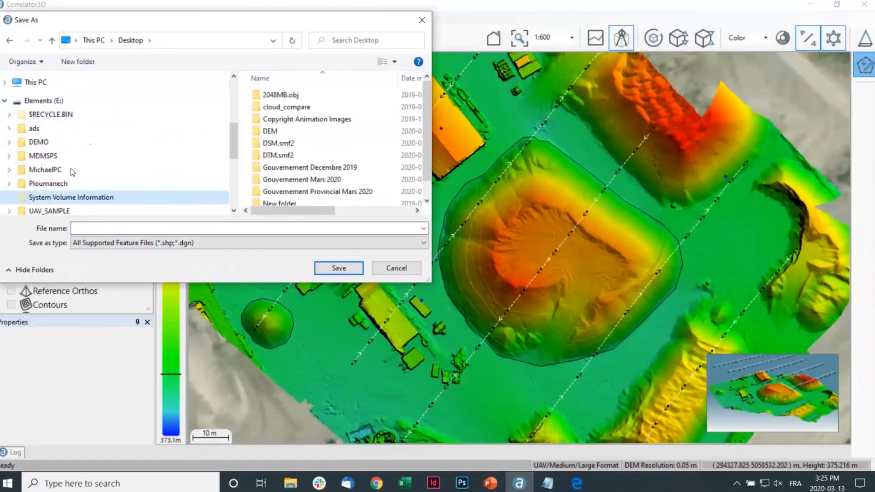
left_click(96, 225)
type("s")
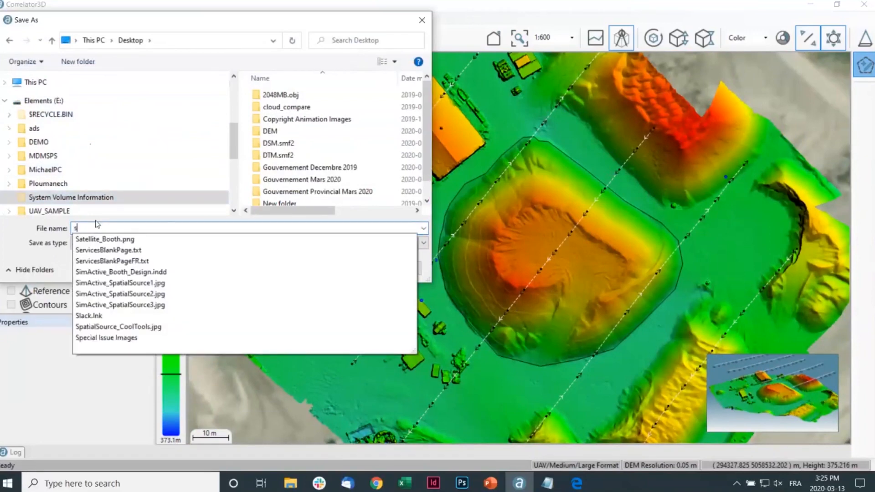
type("tock")
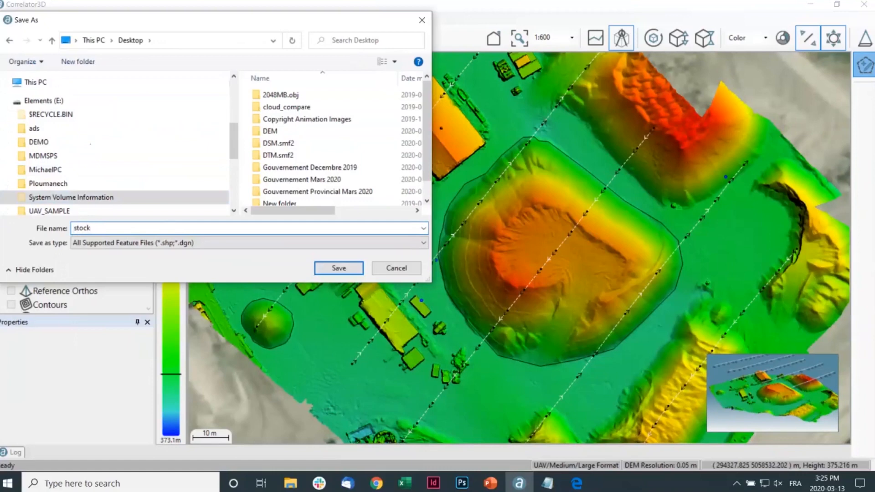
type("pile")
left_click(340, 268)
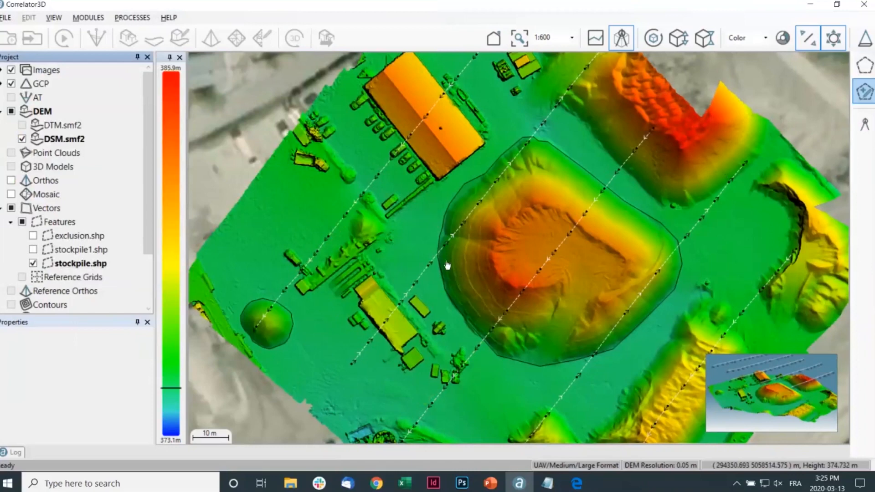
Measure the volumes of both pile polygons in stockpile.shp using Interpolate DEM at Polygon Boundary, and dismiss the statistics without saving
left_click_drag(307, 241, 279, 206)
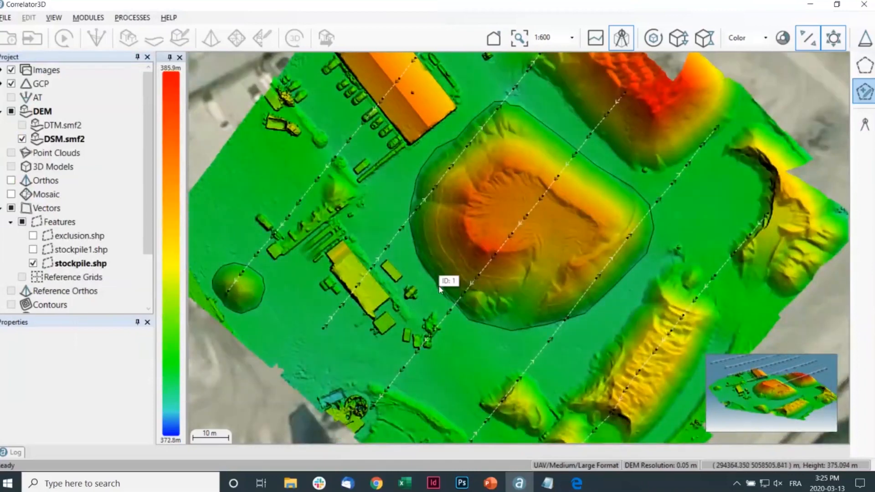
left_click(864, 124)
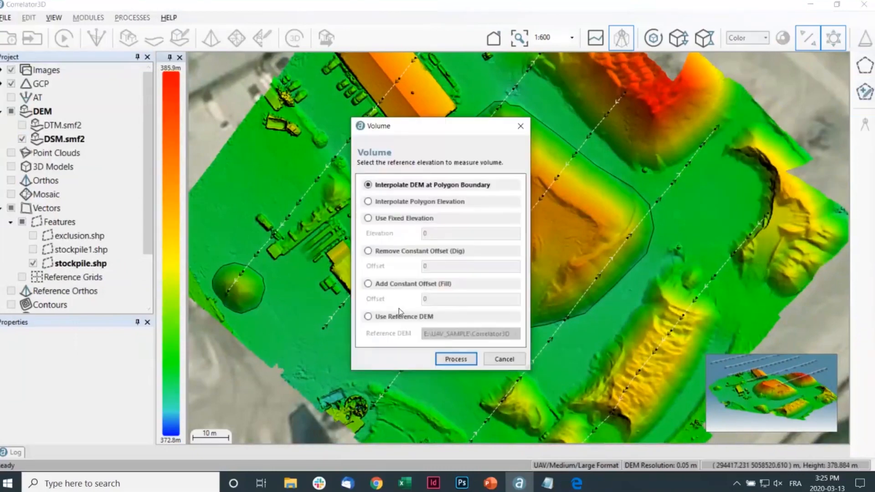
left_click(451, 360)
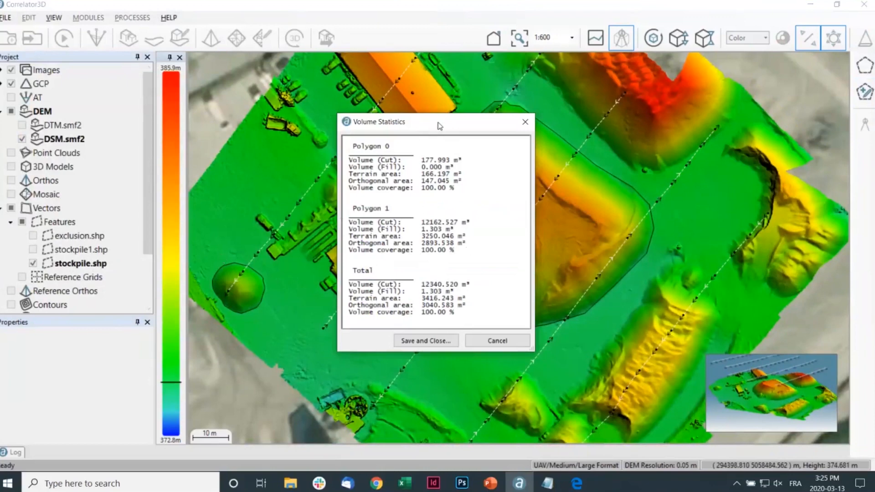
left_click_drag(400, 122, 244, 105)
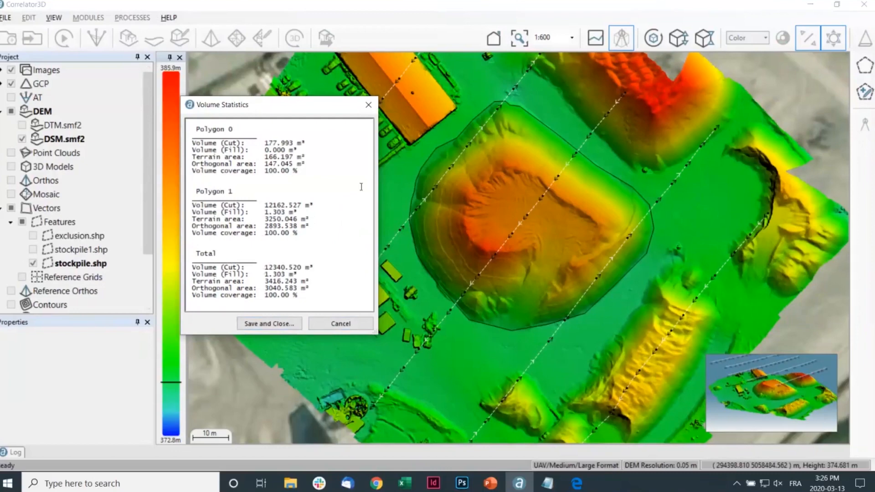
left_click(367, 106)
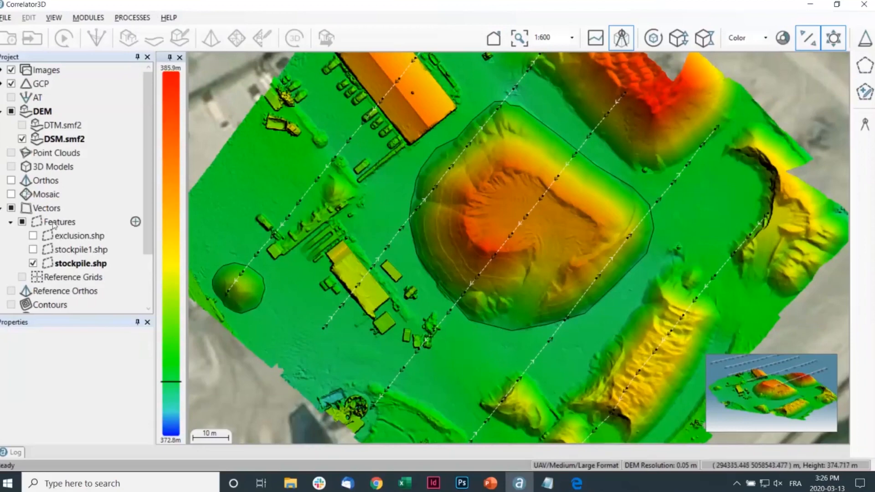
Open the file selection for adding an existing feature file to the project's Features and cancel it
left_click(135, 222)
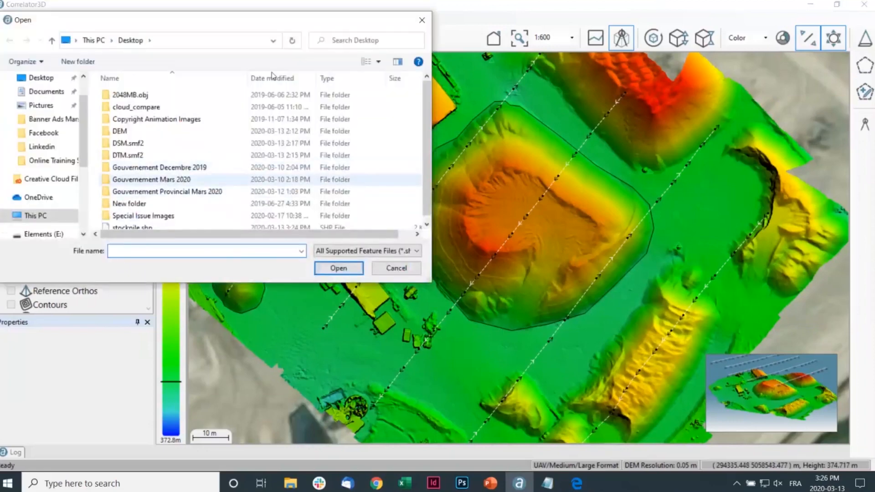
left_click(422, 19)
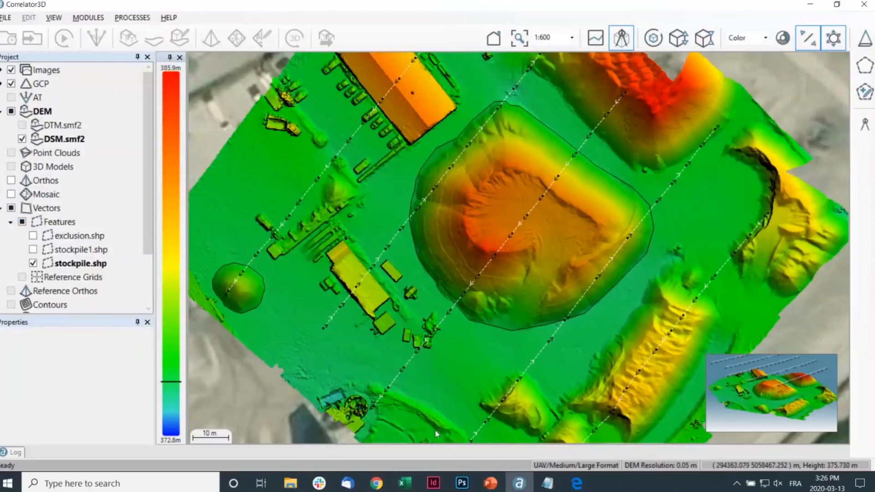
Switch to the training presentation and advance to the Case Scenario #3 slide
key("alt+Tab")
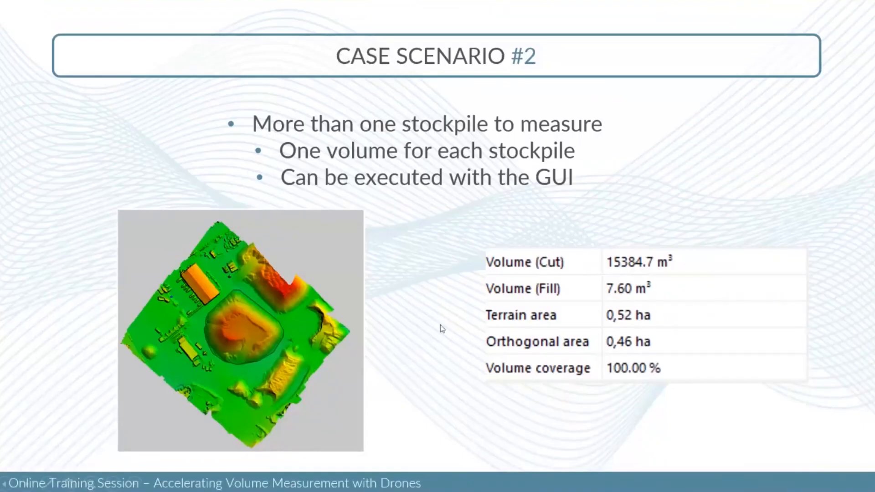
left_click(440, 324)
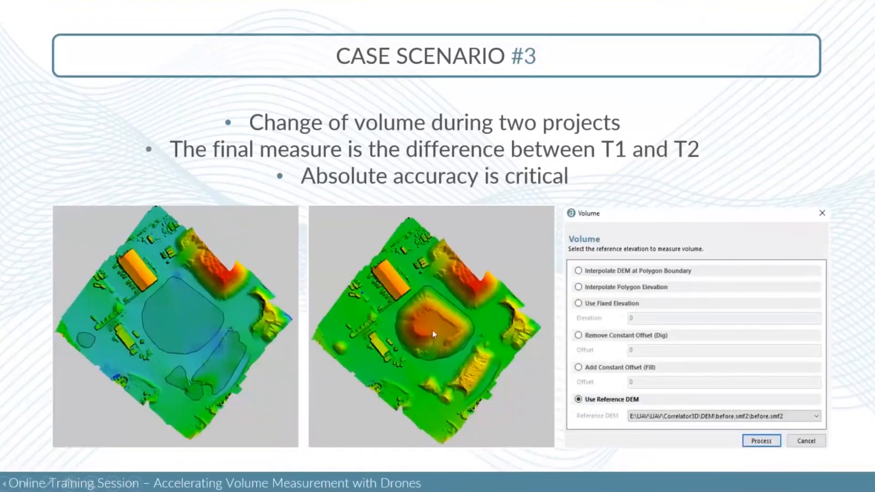